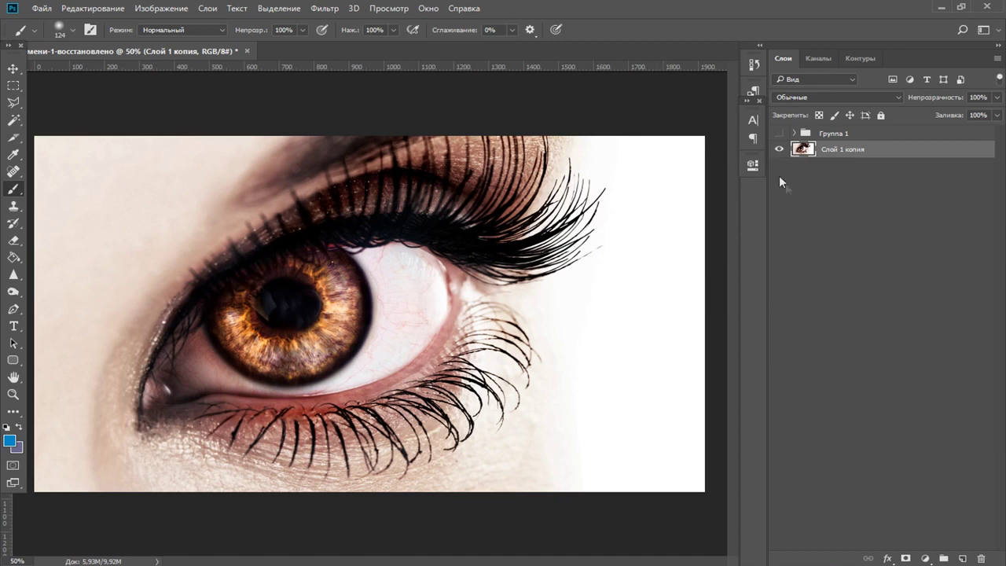
Delete the 'Группа 1' recolour group and its contents, leaving only 'Слой 1 копия'.
{"action": "left_click", "coordinate": [778, 134]}
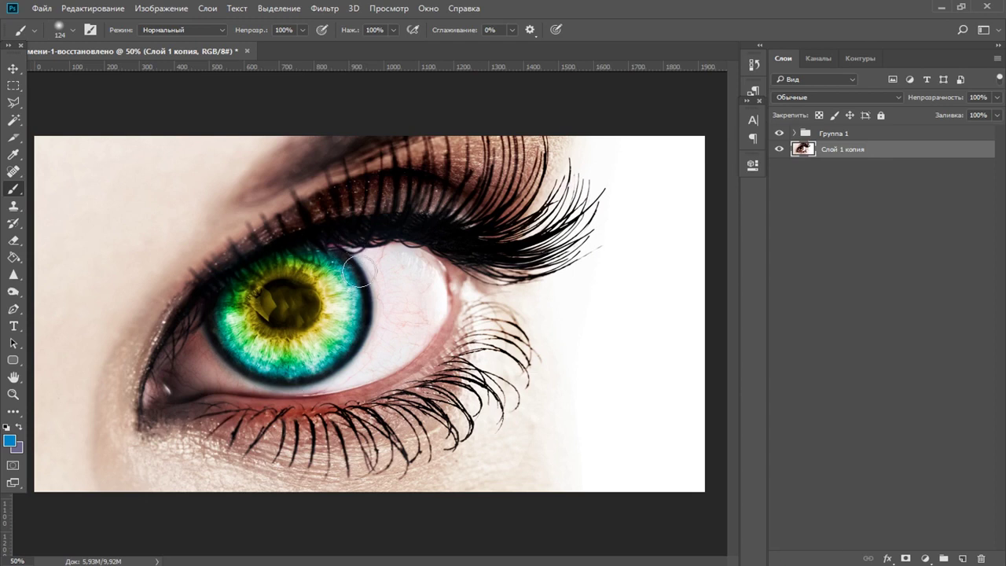
{"action": "left_click", "coordinate": [854, 136]}
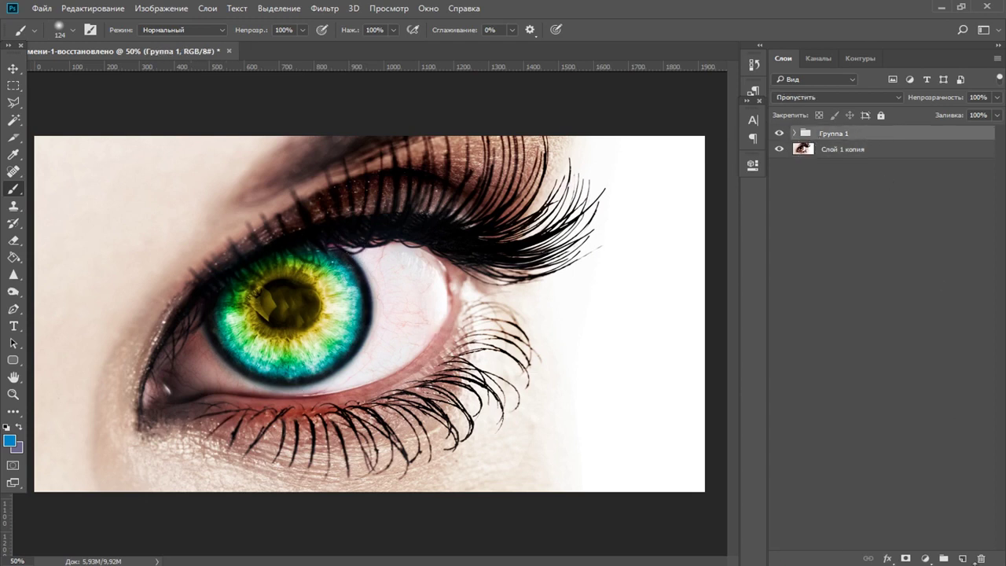
{"action": "left_click", "coordinate": [981, 559]}
{"action": "left_click", "coordinate": [425, 228]}
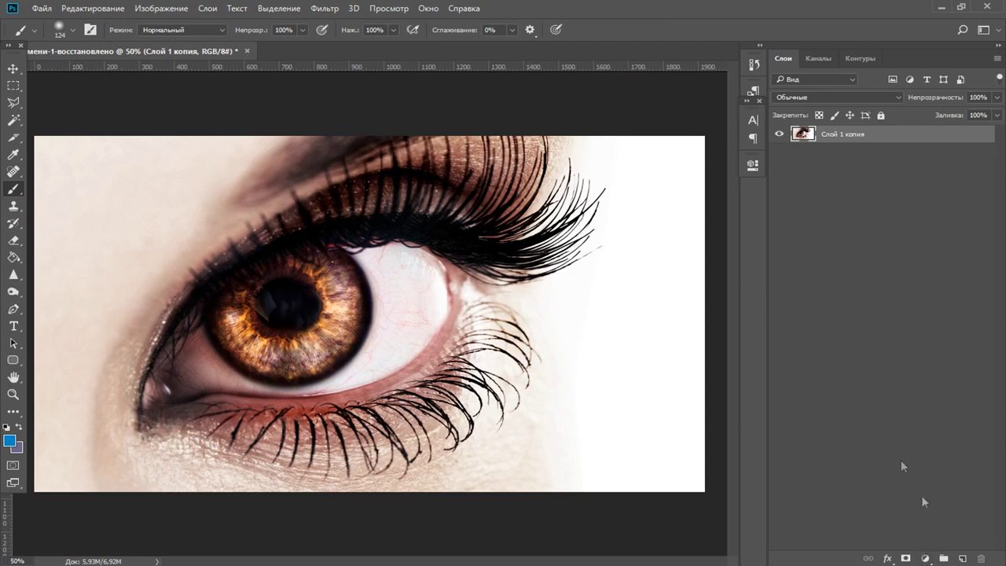
Add a Curves adjustment layer with the curve bent upward to brighten the image.
{"action": "left_click", "coordinate": [925, 559]}
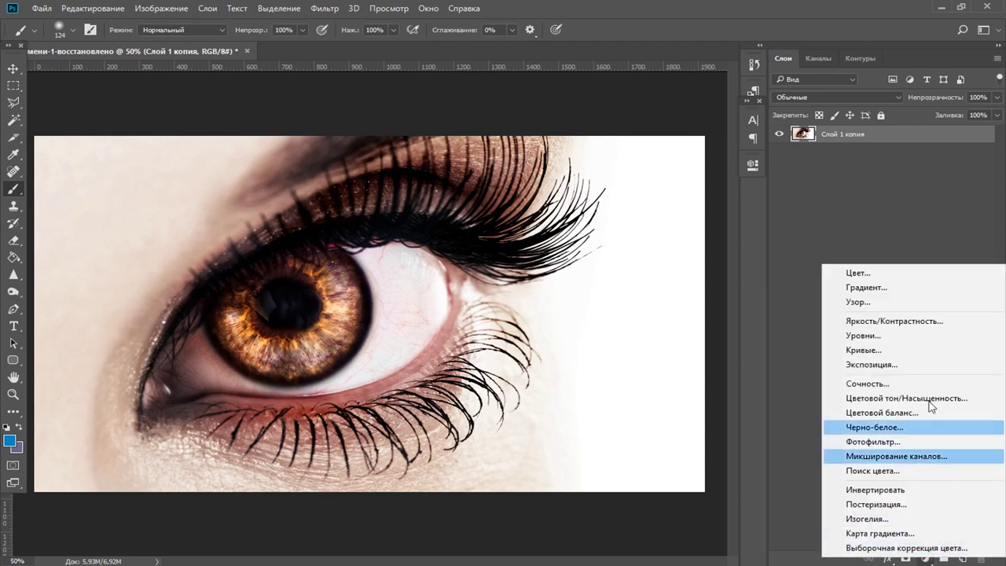
{"action": "left_click", "coordinate": [892, 350]}
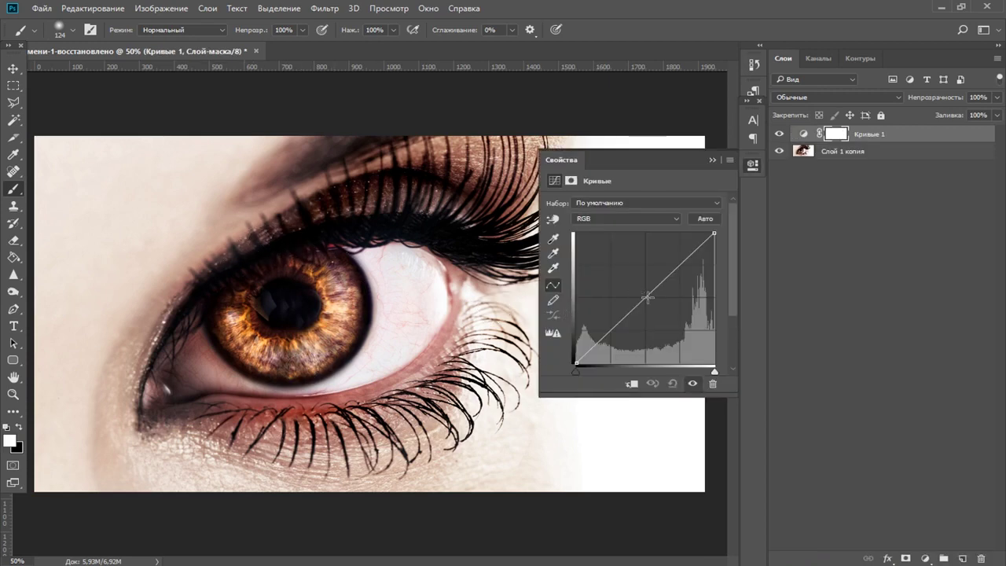
{"action": "left_click_drag", "start_coordinate": [645, 296], "coordinate": [631, 286]}
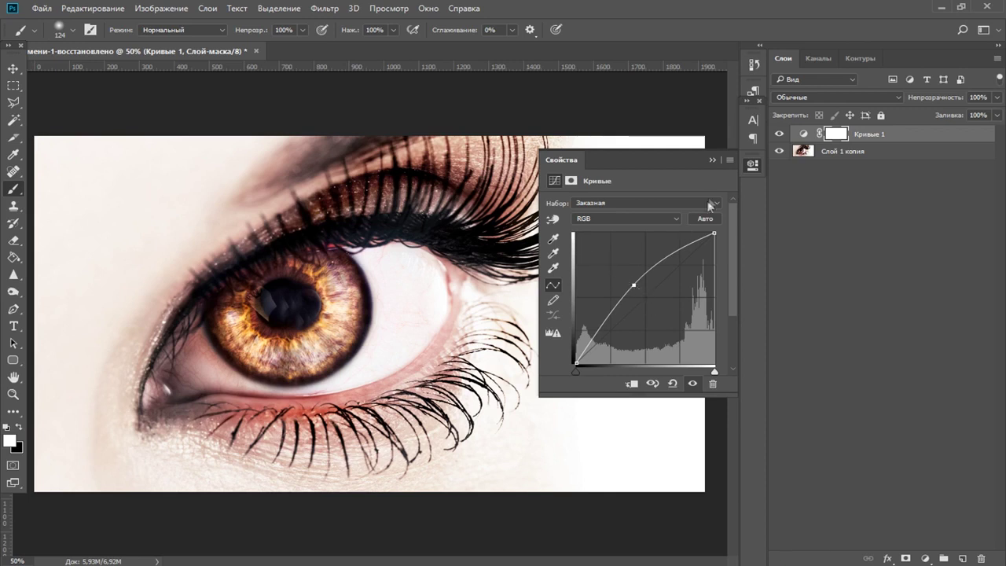
{"action": "left_click", "coordinate": [835, 136]}
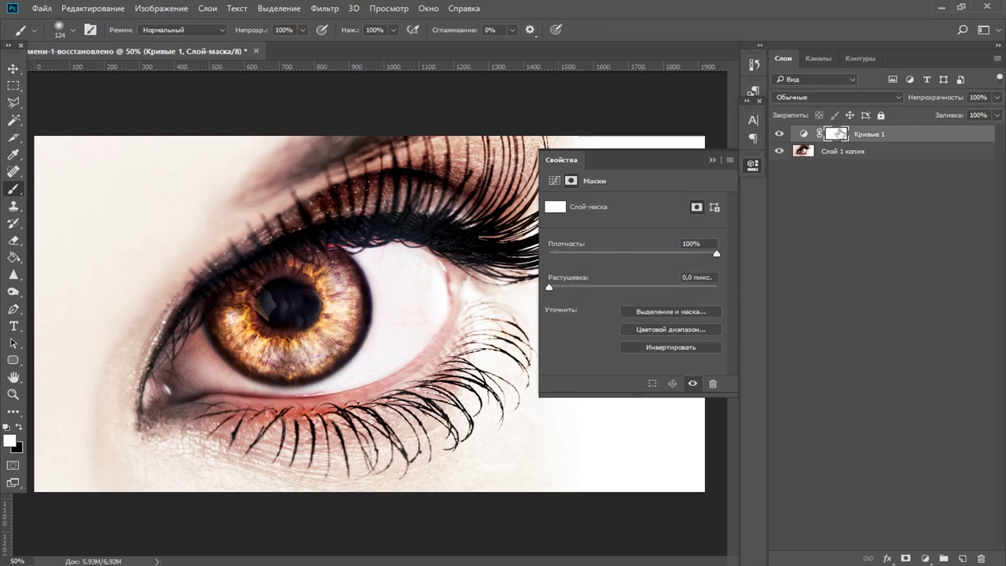
{"action": "left_click", "coordinate": [752, 164]}
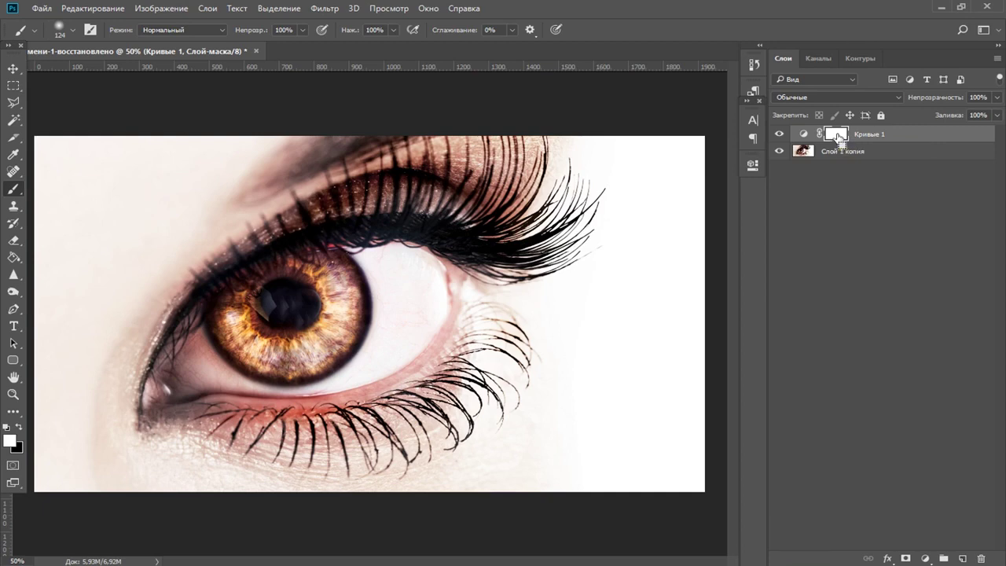
Invert the Curves mask and paint it white over the iris with a 171 px brush.
{"action": "key", "text": "ctrl+i"}
{"action": "right_click", "coordinate": [357, 310]}
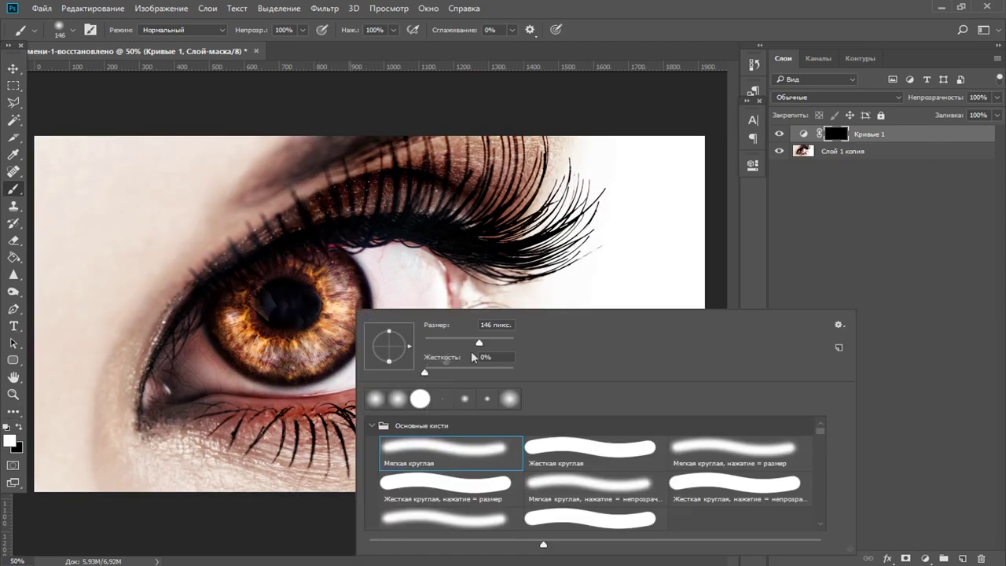
{"action": "left_click_drag", "start_coordinate": [484, 342], "coordinate": [485, 343]}
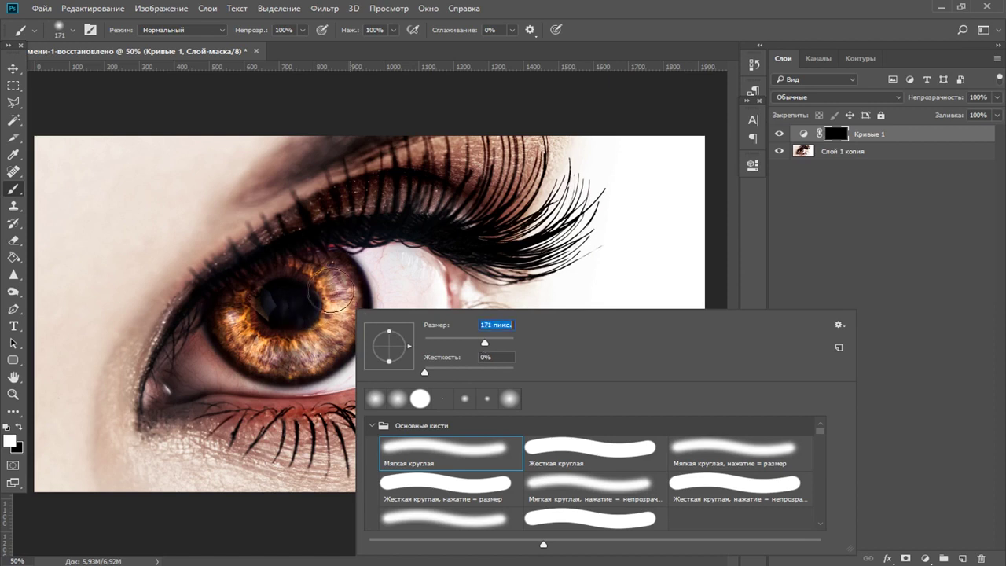
{"action": "mouse_move", "coordinate": [297, 271]}
{"action": "left_mouse_down"}
{"action": "mouse_move", "coordinate": [254, 287]}
{"action": "mouse_move", "coordinate": [253, 339]}
{"action": "mouse_move", "coordinate": [310, 344]}
{"action": "mouse_move", "coordinate": [295, 276]}
{"action": "mouse_move", "coordinate": [283, 338]}
{"action": "mouse_move", "coordinate": [352, 308]}
{"action": "mouse_move", "coordinate": [315, 271]}
{"action": "mouse_move", "coordinate": [281, 346]}
{"action": "mouse_move", "coordinate": [244, 314]}
{"action": "mouse_move", "coordinate": [271, 271]}
{"action": "mouse_move", "coordinate": [310, 272]}
{"action": "mouse_move", "coordinate": [290, 308]}
{"action": "mouse_move", "coordinate": [280, 376]}
{"action": "mouse_move", "coordinate": [338, 308]}
{"action": "mouse_move", "coordinate": [229, 276]}
{"action": "mouse_move", "coordinate": [295, 281]}
{"action": "mouse_move", "coordinate": [304, 269]}
{"action": "left_mouse_up"}
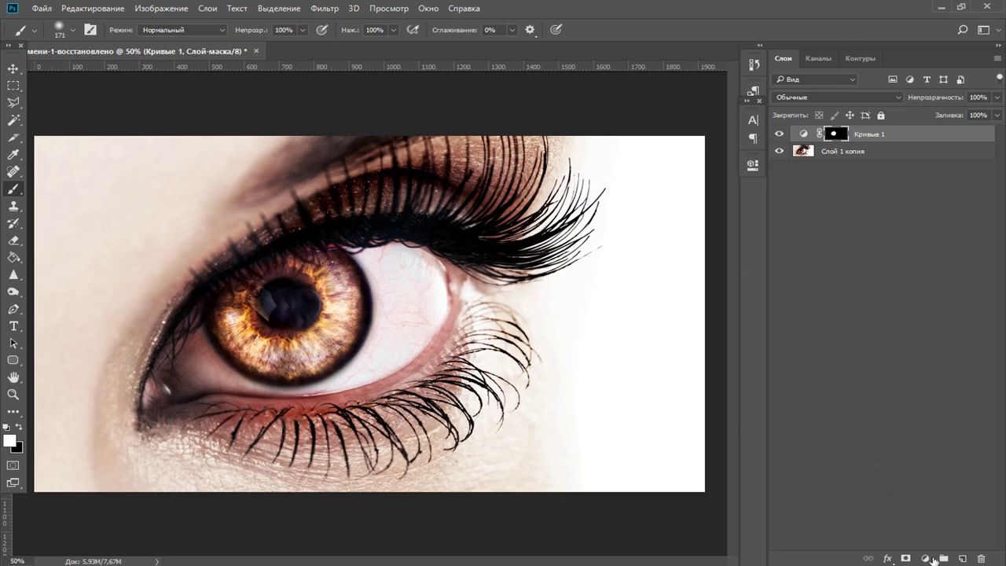
{"action": "left_click", "coordinate": [926, 559]}
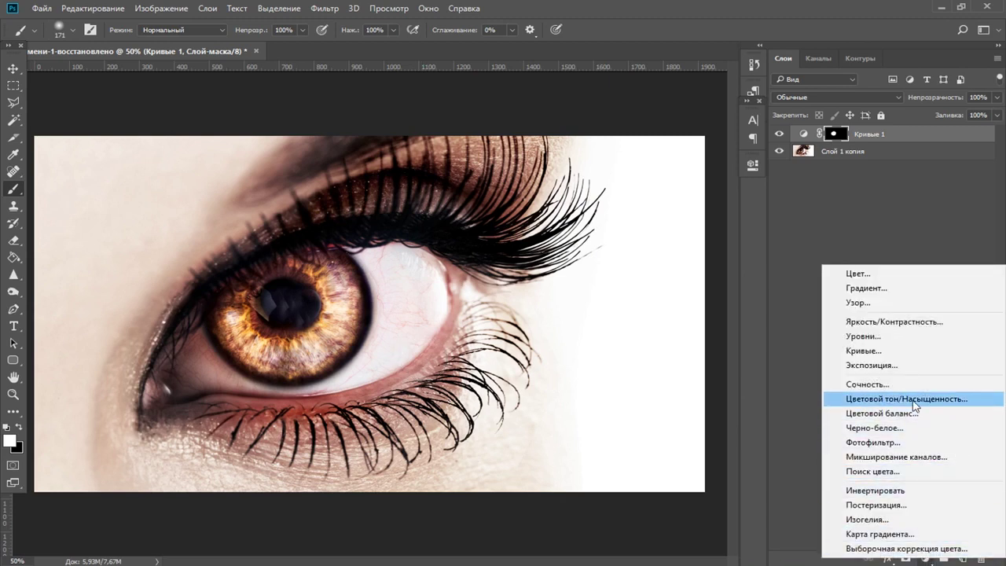
Add a colorized Hue/Saturation layer (Saturation 49, Hue 200) and paint its inverted mask over the iris.
{"action": "left_click", "coordinate": [913, 399]}
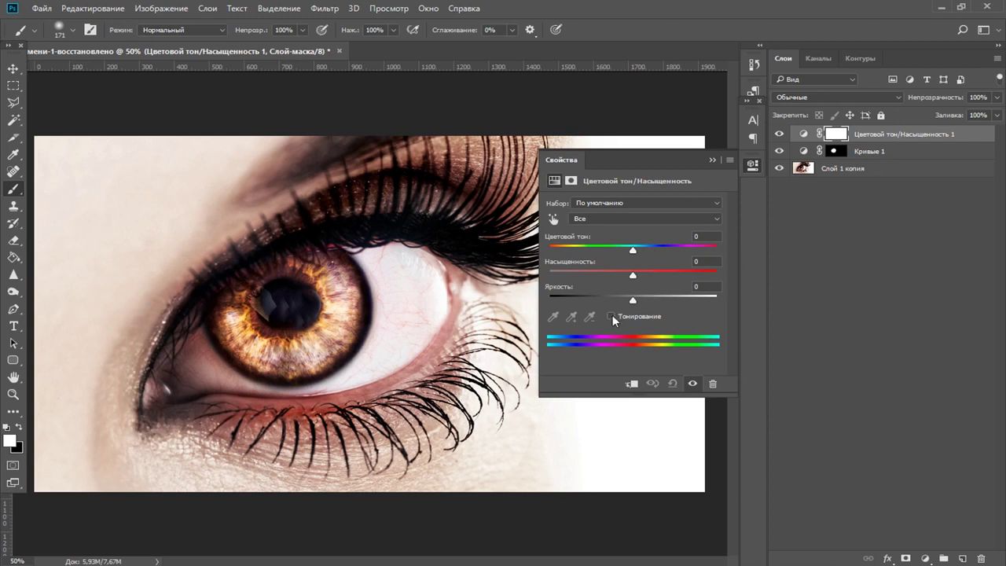
{"action": "left_click", "coordinate": [612, 315]}
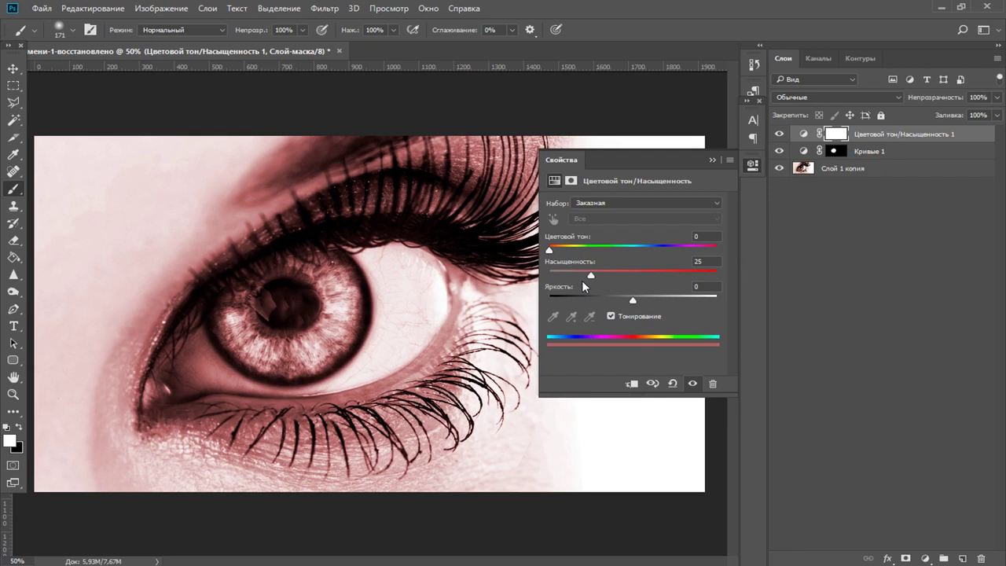
{"action": "left_click_drag", "start_coordinate": [591, 275], "coordinate": [632, 277]}
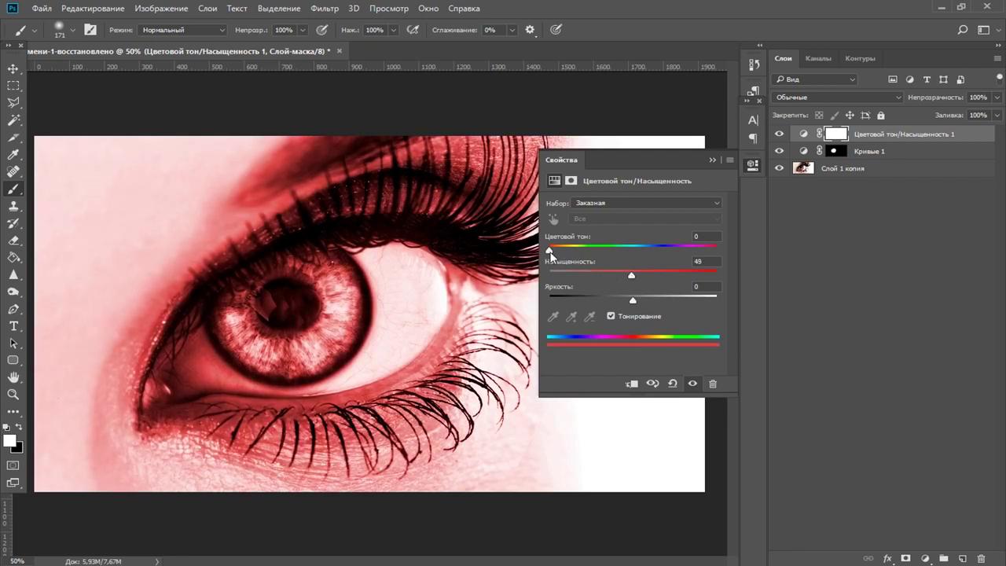
{"action": "left_click_drag", "start_coordinate": [550, 250], "coordinate": [642, 255]}
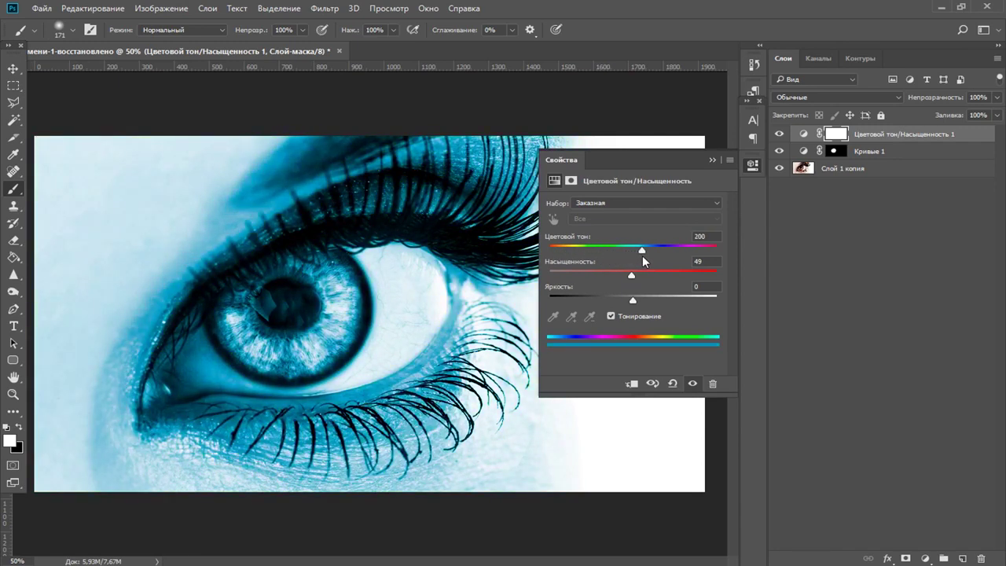
{"action": "left_click", "coordinate": [712, 159]}
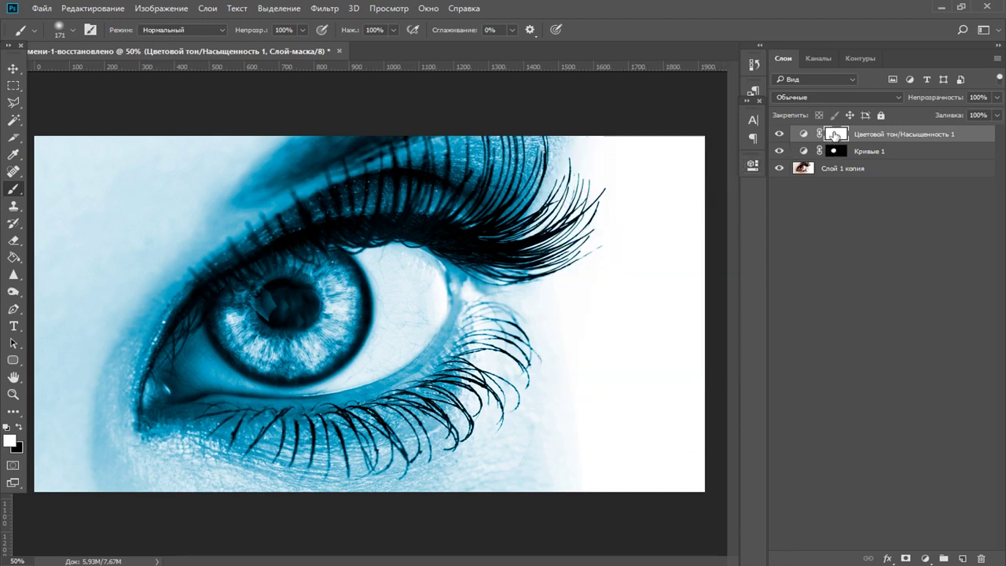
{"action": "key", "text": "ctrl+i"}
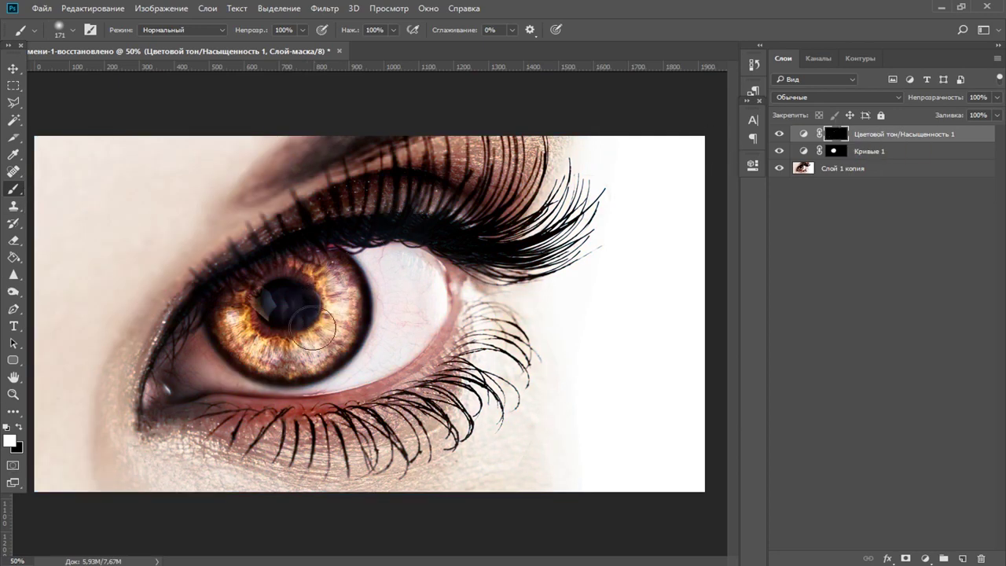
{"action": "mouse_move", "coordinate": [290, 265]}
{"action": "left_mouse_down"}
{"action": "mouse_move", "coordinate": [240, 295]}
{"action": "mouse_move", "coordinate": [324, 277]}
{"action": "mouse_move", "coordinate": [346, 310]}
{"action": "mouse_move", "coordinate": [326, 346]}
{"action": "mouse_move", "coordinate": [250, 343]}
{"action": "mouse_move", "coordinate": [236, 310]}
{"action": "mouse_move", "coordinate": [269, 280]}
{"action": "mouse_move", "coordinate": [334, 287]}
{"action": "mouse_move", "coordinate": [318, 349]}
{"action": "mouse_move", "coordinate": [304, 355]}
{"action": "left_mouse_up"}
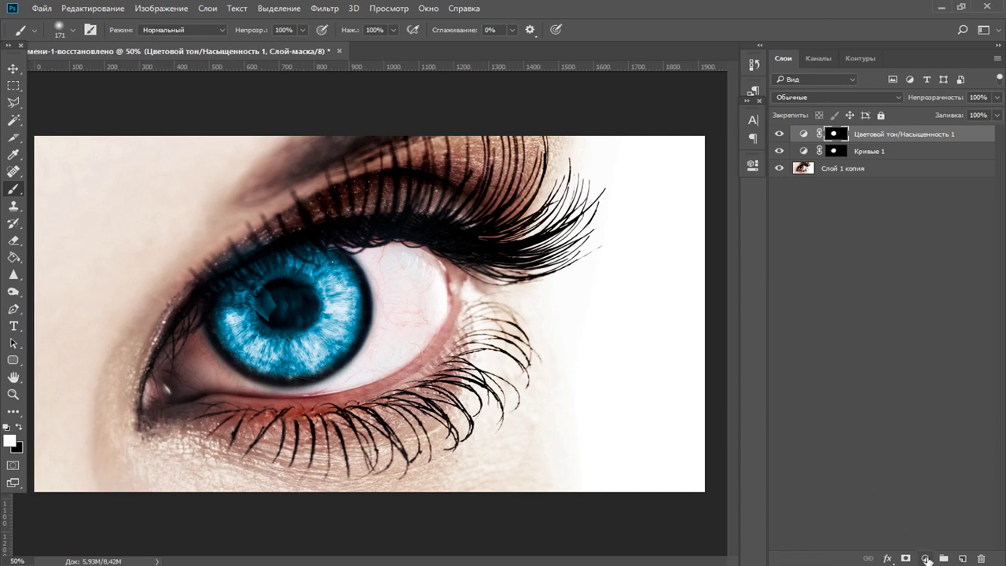
Add a second colorized Hue/Saturation layer with raised saturation and a green Hue of 102.
{"action": "left_click", "coordinate": [926, 558]}
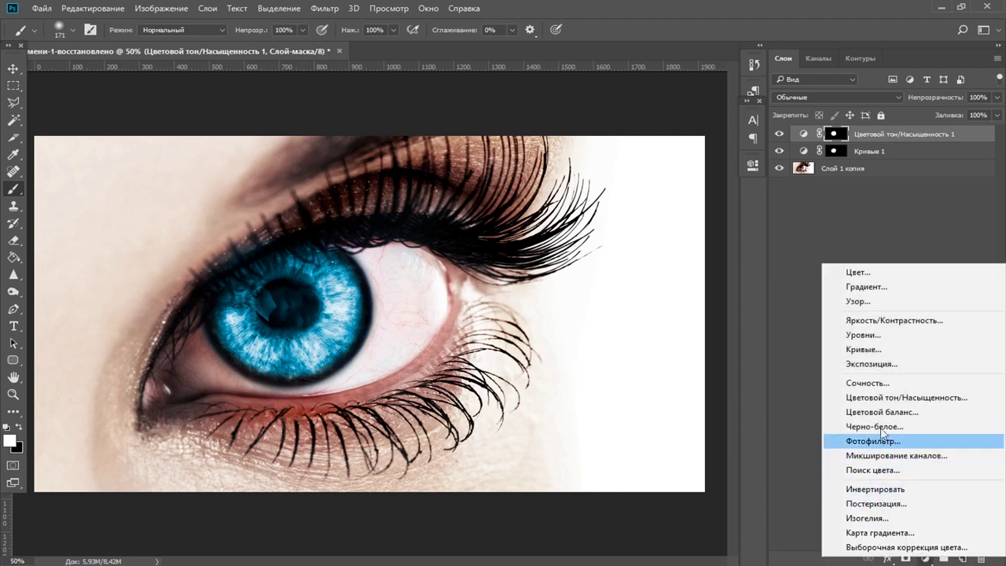
{"action": "left_click", "coordinate": [880, 401]}
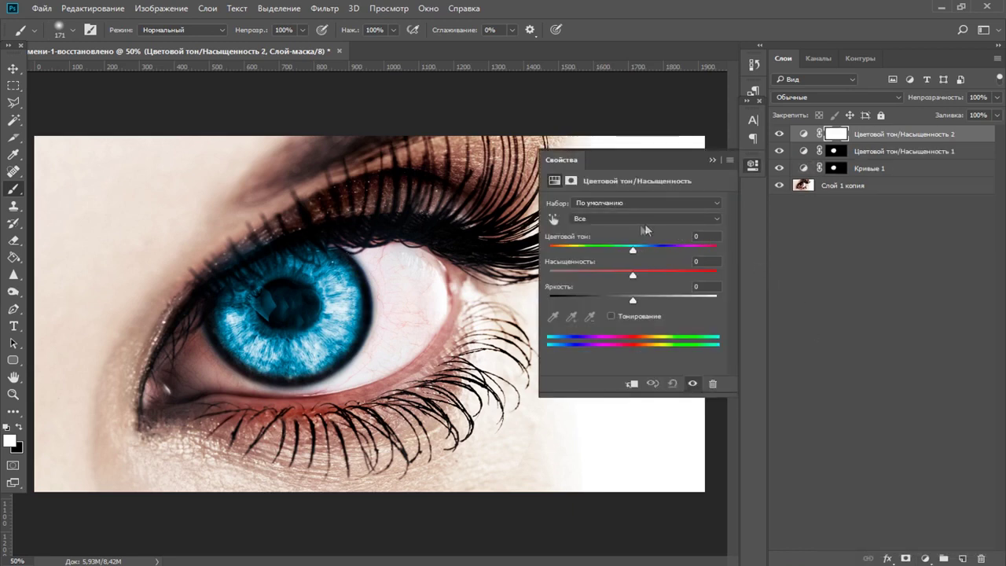
{"action": "left_click", "coordinate": [610, 317]}
{"action": "left_click_drag", "start_coordinate": [592, 276], "coordinate": [621, 280]}
{"action": "left_click_drag", "start_coordinate": [549, 250], "coordinate": [596, 251]}
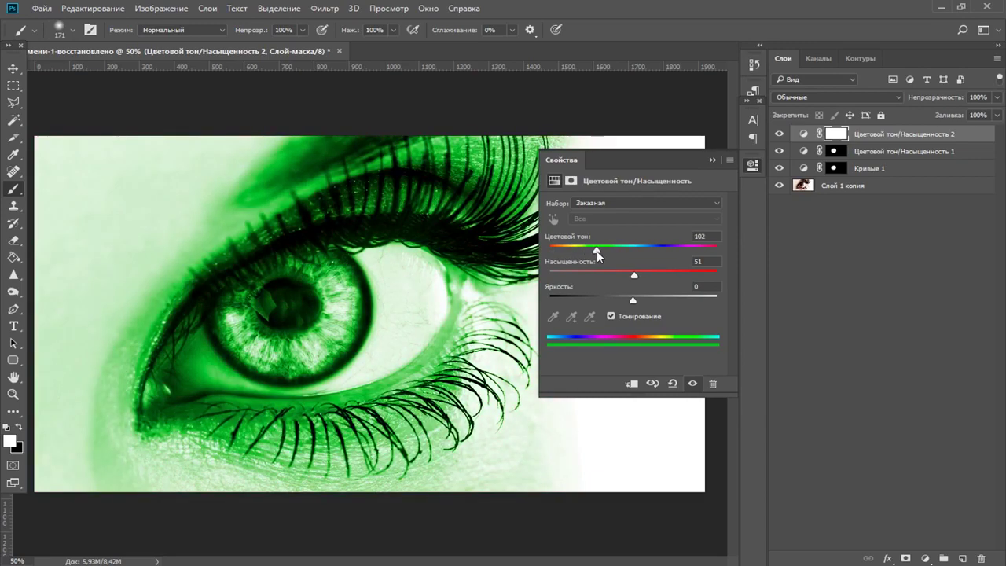
{"action": "left_click", "coordinate": [712, 160]}
Zoom in on the eye, invert the mask and paint the green tint onto the iris.
{"action": "key", "text": "ctrl+plus"}
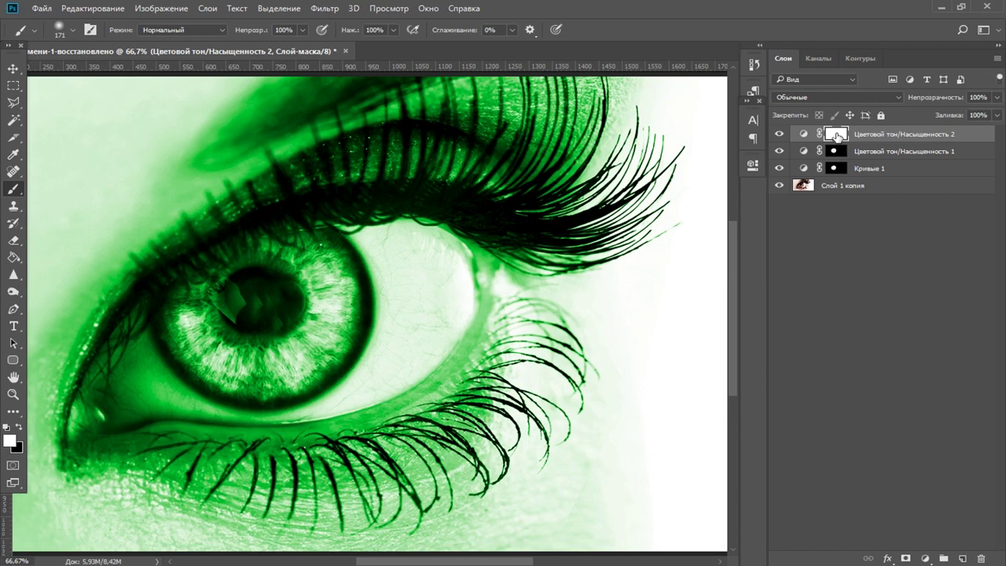
{"action": "key", "text": "ctrl+i"}
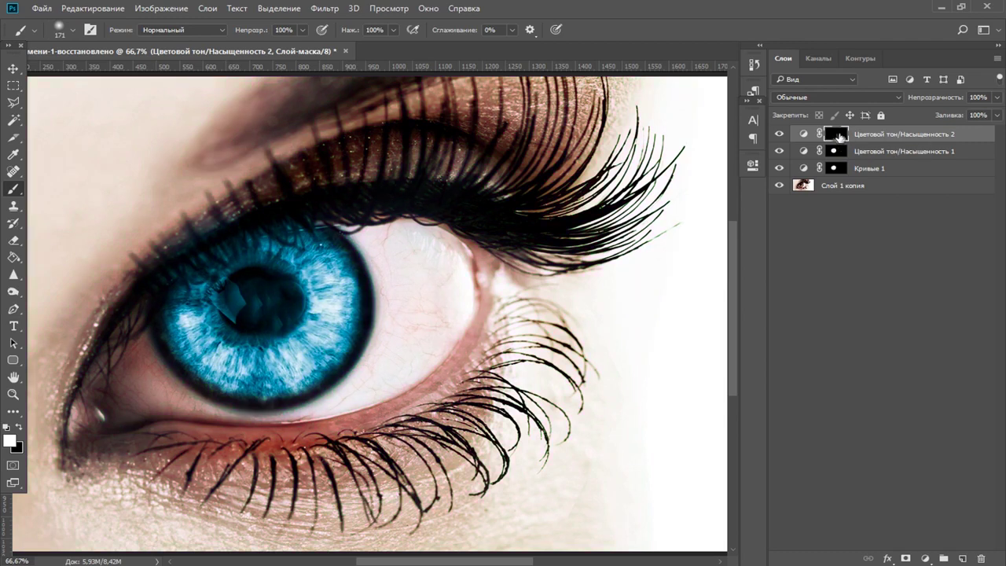
{"action": "mouse_move", "coordinate": [259, 279]}
{"action": "left_mouse_down"}
{"action": "mouse_move", "coordinate": [223, 301]}
{"action": "mouse_move", "coordinate": [244, 326]}
{"action": "mouse_move", "coordinate": [264, 291]}
{"action": "mouse_move", "coordinate": [253, 275]}
{"action": "mouse_move", "coordinate": [216, 297]}
{"action": "mouse_move", "coordinate": [228, 326]}
{"action": "mouse_move", "coordinate": [264, 330]}
{"action": "mouse_move", "coordinate": [298, 283]}
{"action": "mouse_move", "coordinate": [275, 326]}
{"action": "mouse_move", "coordinate": [236, 333]}
{"action": "mouse_move", "coordinate": [218, 295]}
{"action": "mouse_move", "coordinate": [263, 265]}
{"action": "mouse_move", "coordinate": [299, 279]}
{"action": "mouse_move", "coordinate": [297, 323]}
{"action": "mouse_move", "coordinate": [267, 334]}
{"action": "mouse_move", "coordinate": [220, 315]}
{"action": "mouse_move", "coordinate": [239, 271]}
{"action": "mouse_move", "coordinate": [299, 269]}
{"action": "mouse_move", "coordinate": [289, 381]}
{"action": "mouse_move", "coordinate": [271, 371]}
{"action": "left_mouse_up"}
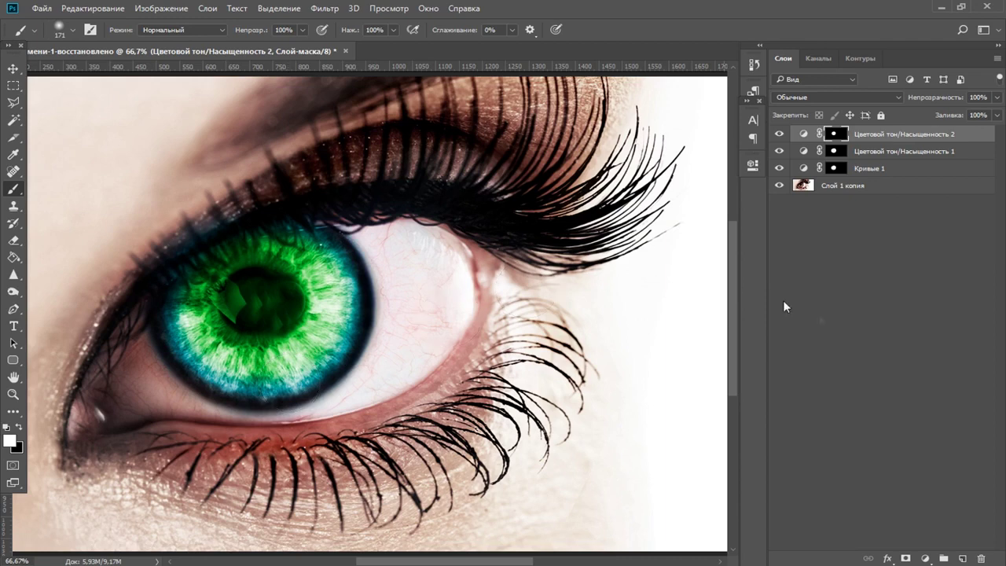
Add a third colorized Hue/Saturation layer with Saturation 55 and golden Hue 51.
{"action": "left_click", "coordinate": [924, 557]}
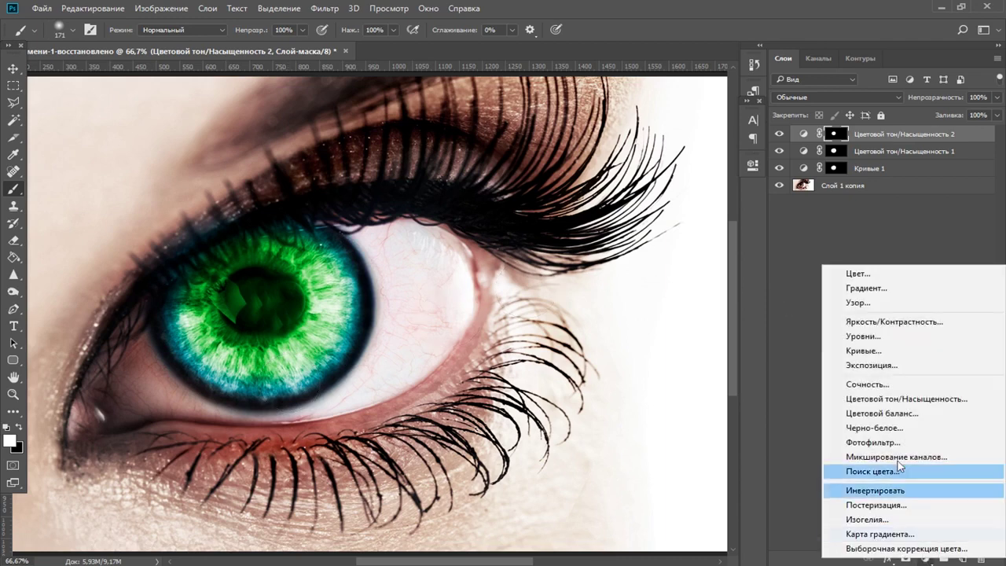
{"action": "left_click", "coordinate": [871, 390]}
{"action": "left_click", "coordinate": [611, 316]}
{"action": "left_click_drag", "start_coordinate": [593, 272], "coordinate": [640, 273]}
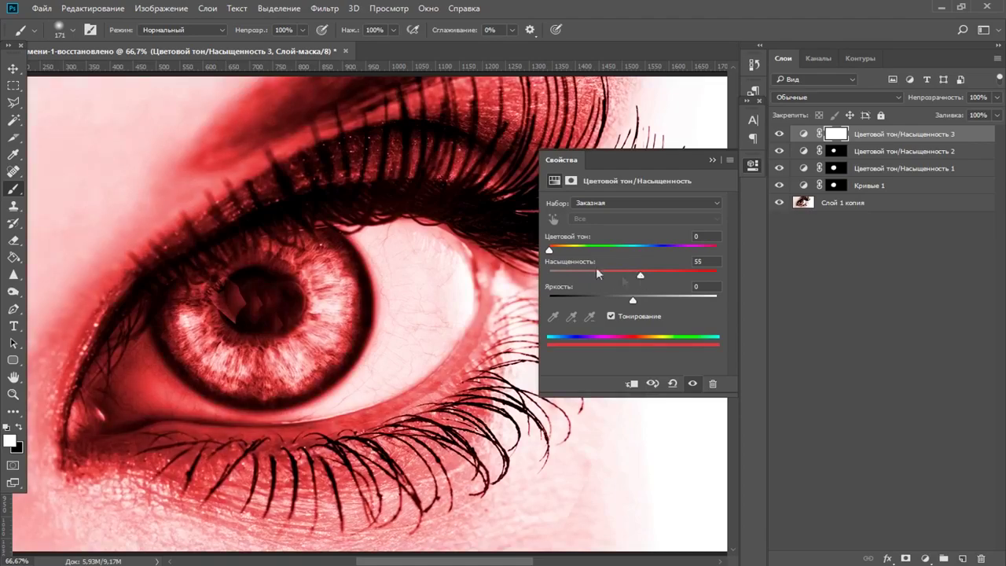
{"action": "mouse_move", "coordinate": [550, 250]}
{"action": "left_mouse_down"}
{"action": "mouse_move", "coordinate": [725, 257]}
{"action": "mouse_move", "coordinate": [572, 268]}
{"action": "left_mouse_up"}
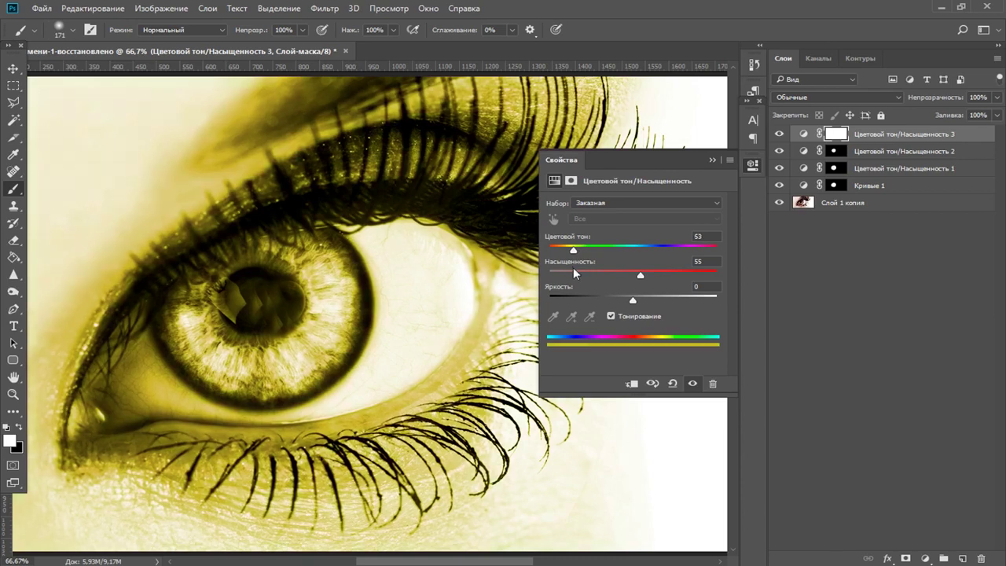
{"action": "left_click", "coordinate": [710, 161]}
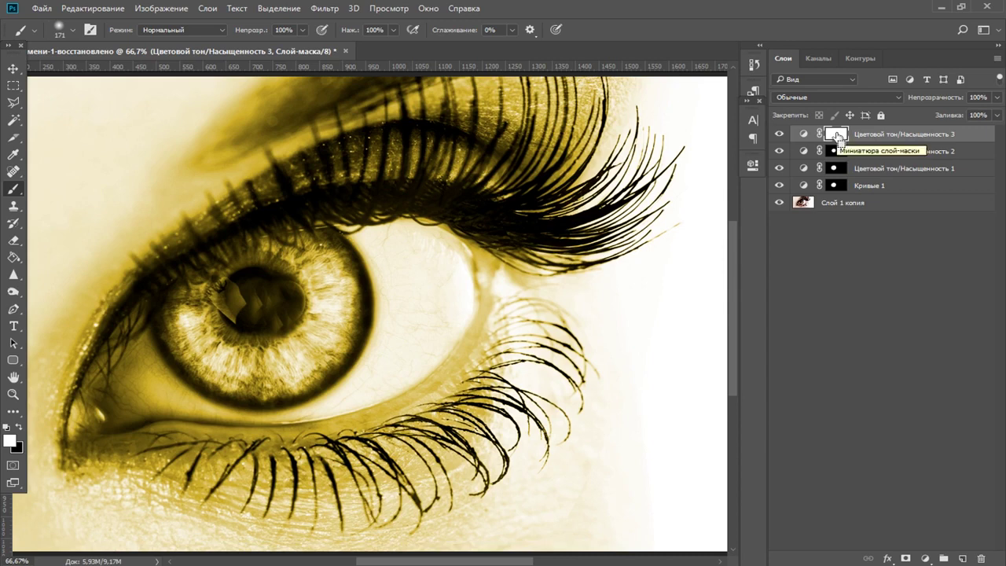
Invert the third layer's mask and paint the golden tint around the pupil.
{"action": "key", "text": "ctrl+i"}
{"action": "mouse_move", "coordinate": [276, 291]}
{"action": "left_mouse_down"}
{"action": "mouse_move", "coordinate": [247, 280]}
{"action": "mouse_move", "coordinate": [247, 319]}
{"action": "mouse_move", "coordinate": [270, 285]}
{"action": "mouse_move", "coordinate": [265, 307]}
{"action": "mouse_move", "coordinate": [241, 287]}
{"action": "mouse_move", "coordinate": [270, 287]}
{"action": "mouse_move", "coordinate": [233, 306]}
{"action": "mouse_move", "coordinate": [269, 291]}
{"action": "mouse_move", "coordinate": [253, 292]}
{"action": "mouse_move", "coordinate": [287, 311]}
{"action": "mouse_move", "coordinate": [235, 291]}
{"action": "left_mouse_up"}
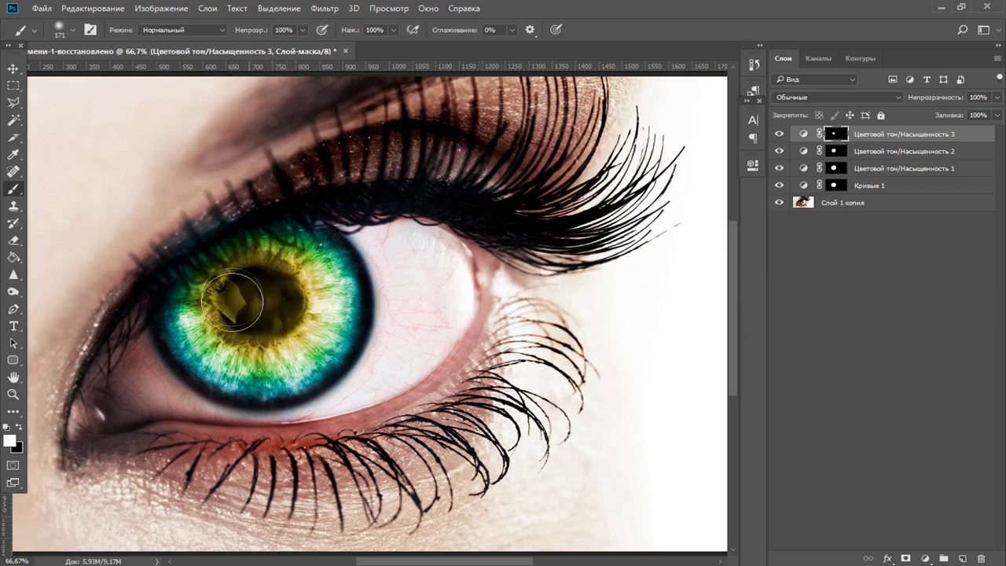
{"action": "mouse_move", "coordinate": [265, 291]}
{"action": "left_mouse_down"}
{"action": "mouse_move", "coordinate": [246, 281]}
{"action": "mouse_move", "coordinate": [259, 284]}
{"action": "left_mouse_up"}
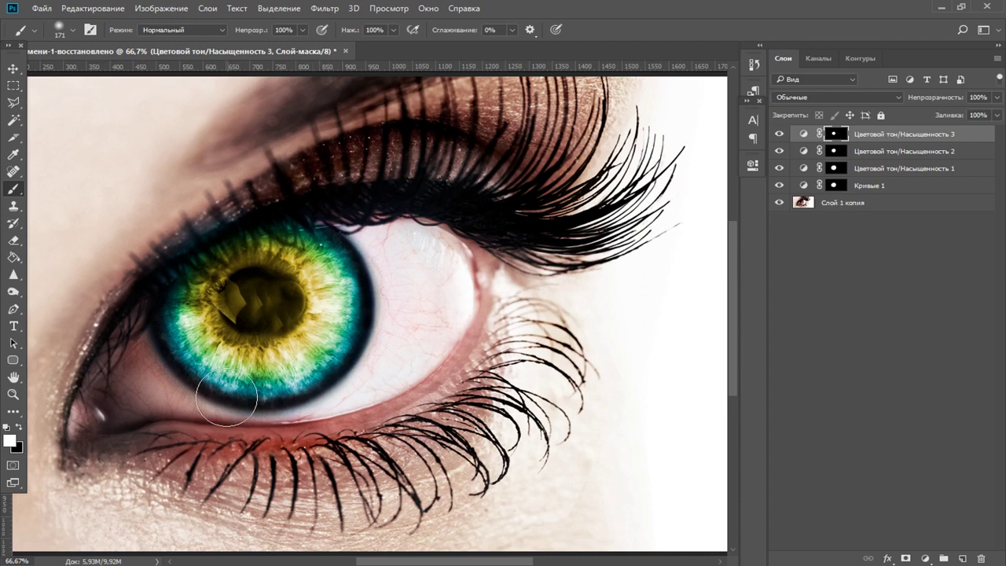
{"action": "left_click_drag", "start_coordinate": [269, 288], "coordinate": [251, 323]}
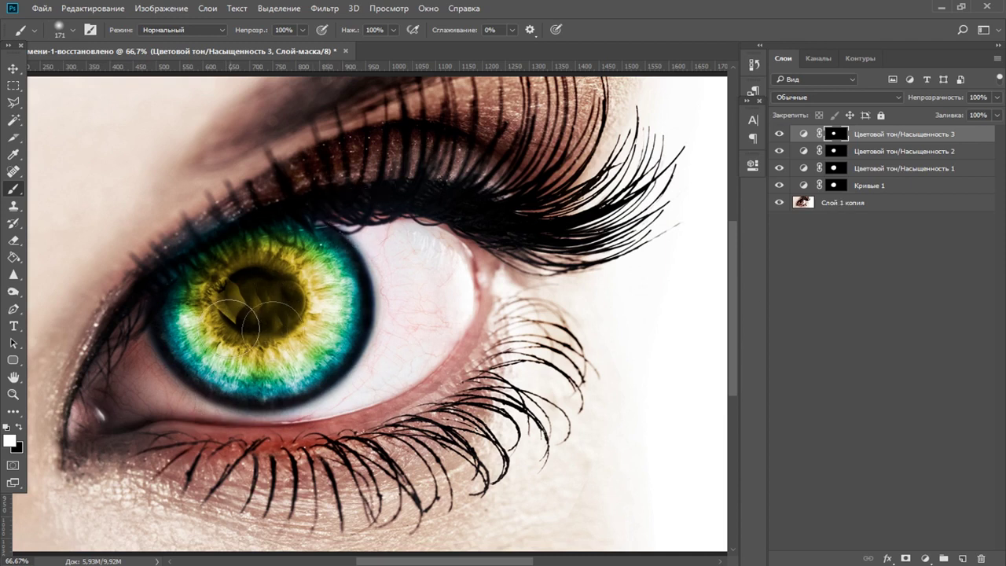
{"action": "left_click", "coordinate": [884, 169]}
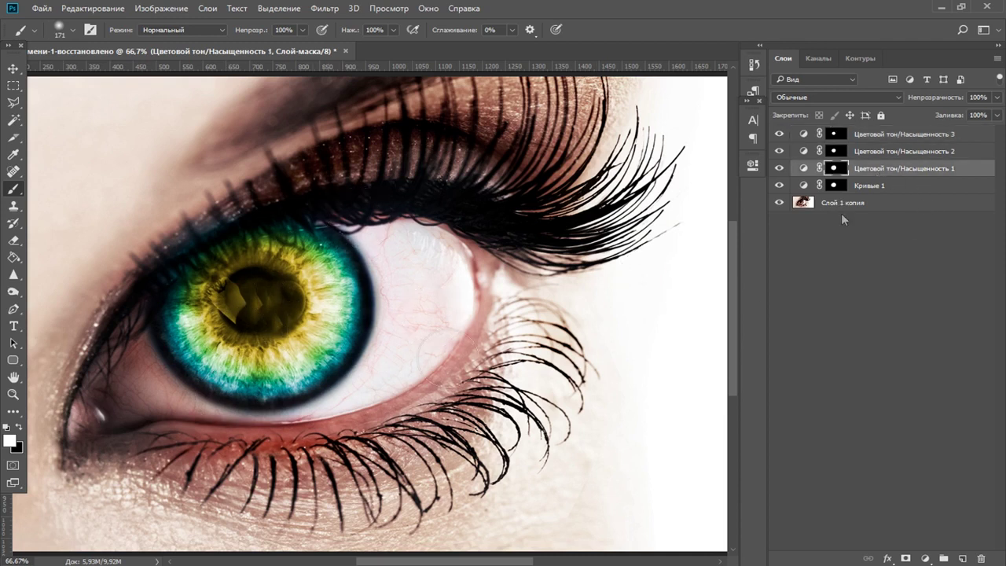
Change the first Hue/Saturation layer's hue to 278 for a purple outer ring.
{"action": "left_click", "coordinate": [802, 169]}
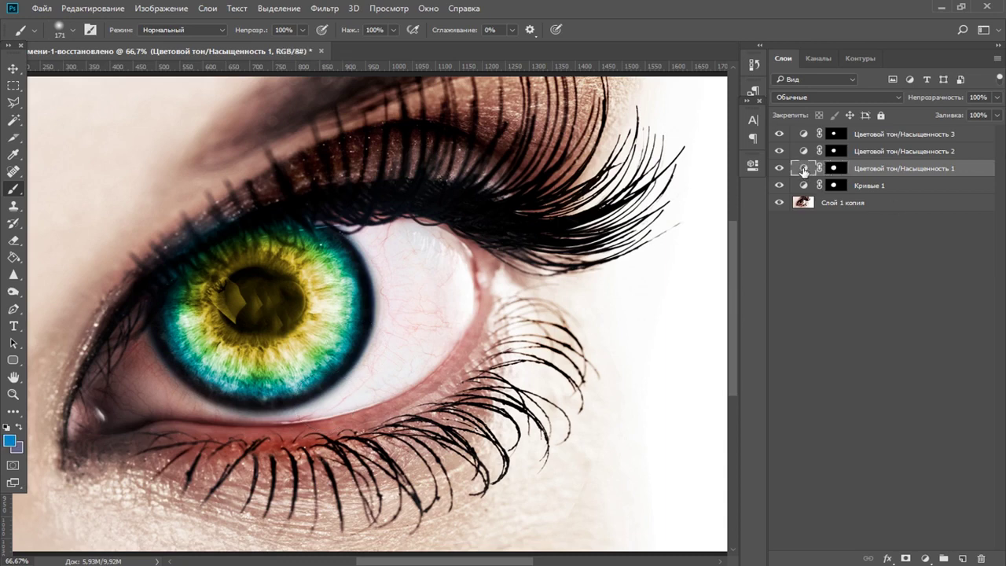
{"action": "double_click", "coordinate": [802, 169]}
{"action": "mouse_move", "coordinate": [642, 250]}
{"action": "left_mouse_down"}
{"action": "mouse_move", "coordinate": [585, 259]}
{"action": "mouse_move", "coordinate": [689, 259]}
{"action": "mouse_move", "coordinate": [554, 263]}
{"action": "mouse_move", "coordinate": [680, 256]}
{"action": "left_mouse_up"}
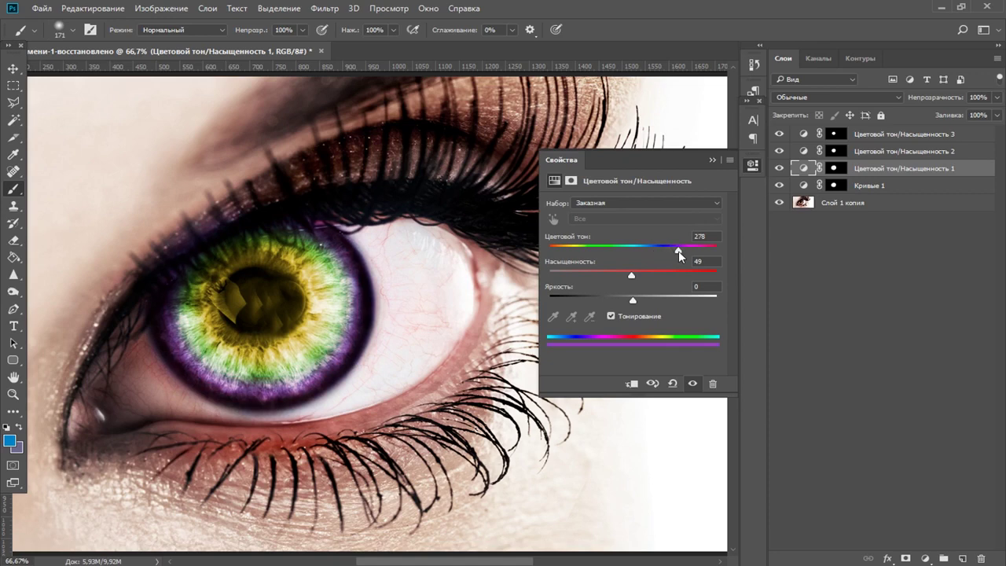
Shift the second Hue/Saturation layer's hue to magenta.
{"action": "left_click", "coordinate": [712, 159]}
{"action": "double_click", "coordinate": [803, 151]}
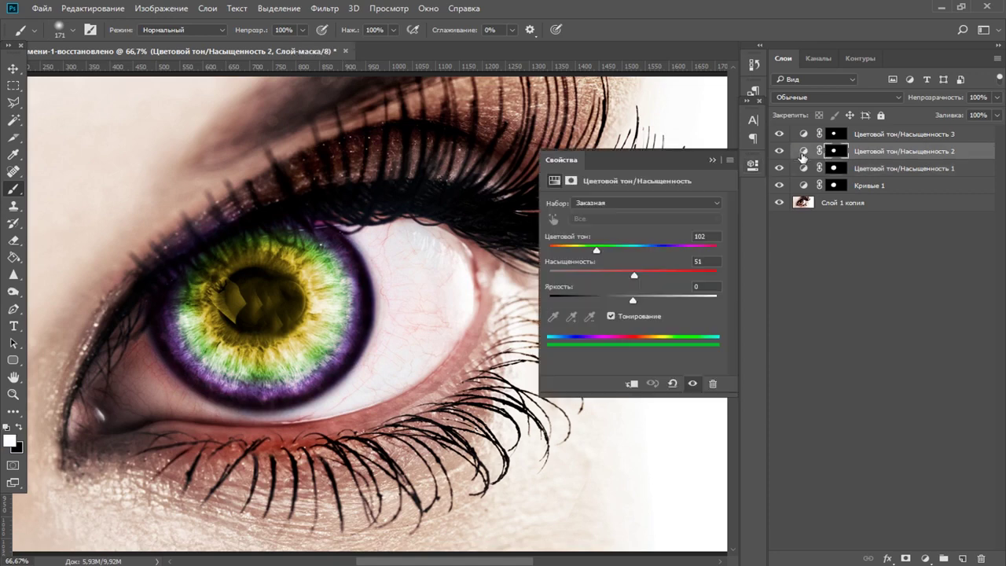
{"action": "left_click_drag", "start_coordinate": [599, 250], "coordinate": [706, 253]}
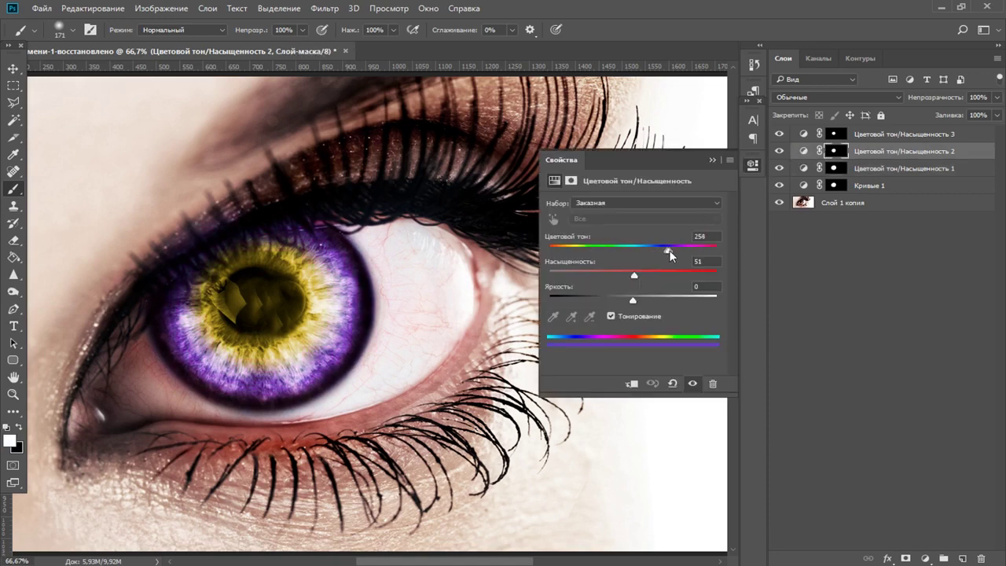
Set the third Hue/Saturation layer's hue to 110 for a bright green centre.
{"action": "left_click", "coordinate": [711, 160]}
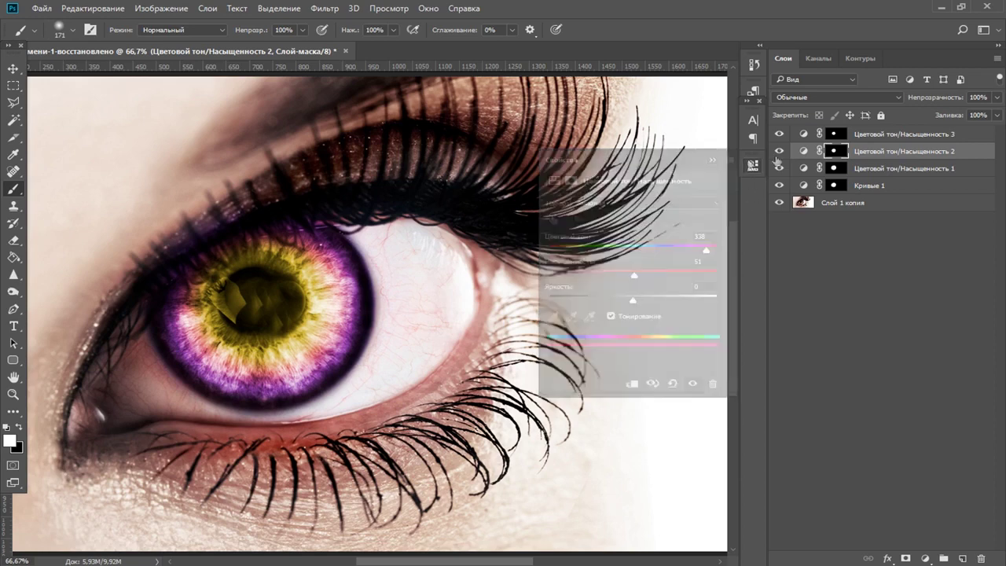
{"action": "double_click", "coordinate": [803, 134]}
{"action": "mouse_move", "coordinate": [572, 250]}
{"action": "left_mouse_down"}
{"action": "mouse_move", "coordinate": [647, 250]}
{"action": "mouse_move", "coordinate": [599, 250]}
{"action": "left_mouse_up"}
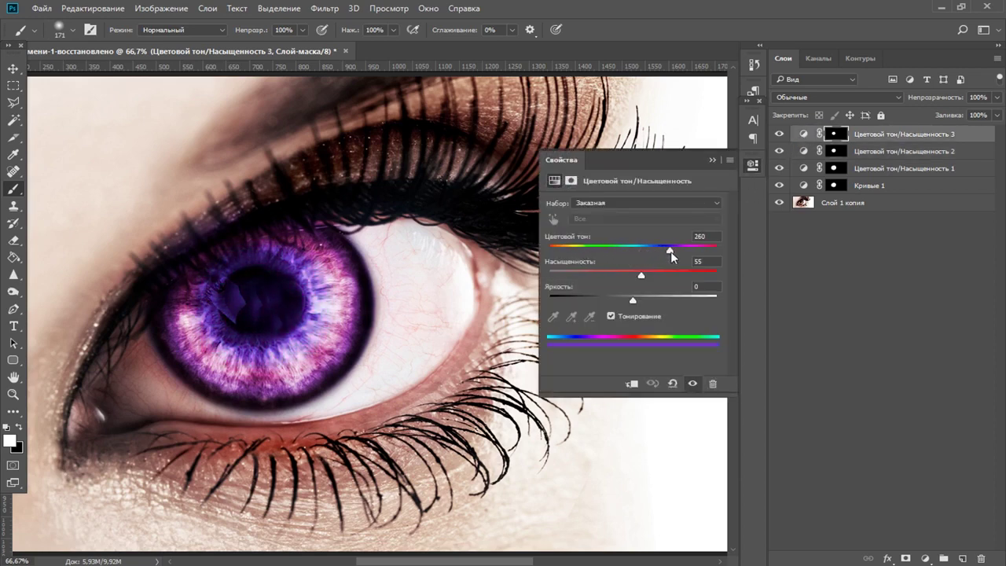
{"action": "left_click", "coordinate": [711, 160]}
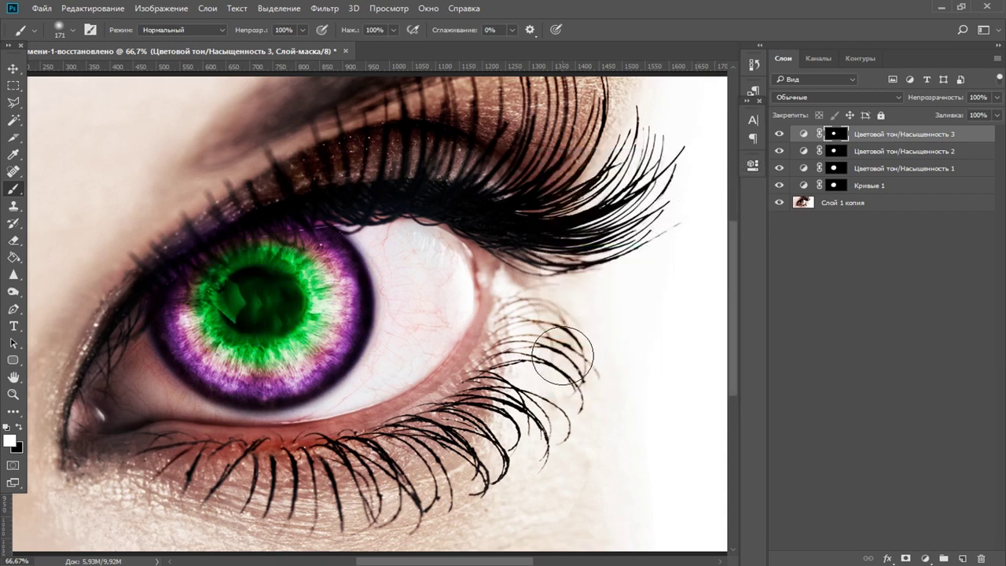